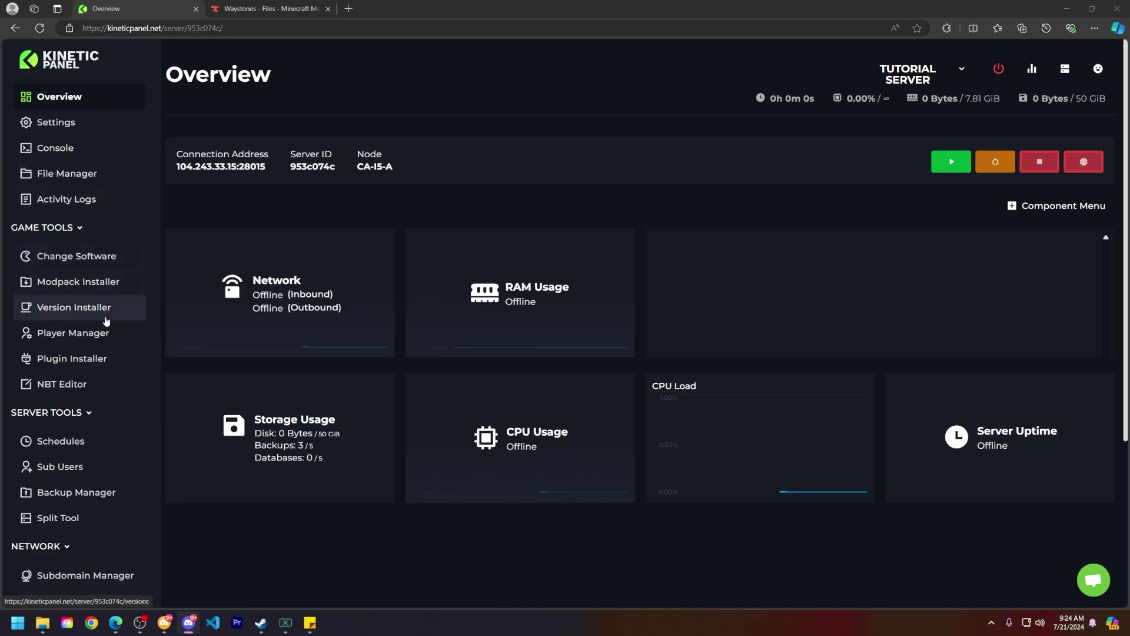
# Install Forge 1.21 from the Version Installer's Forge version list.
pyautogui.click(75, 312)
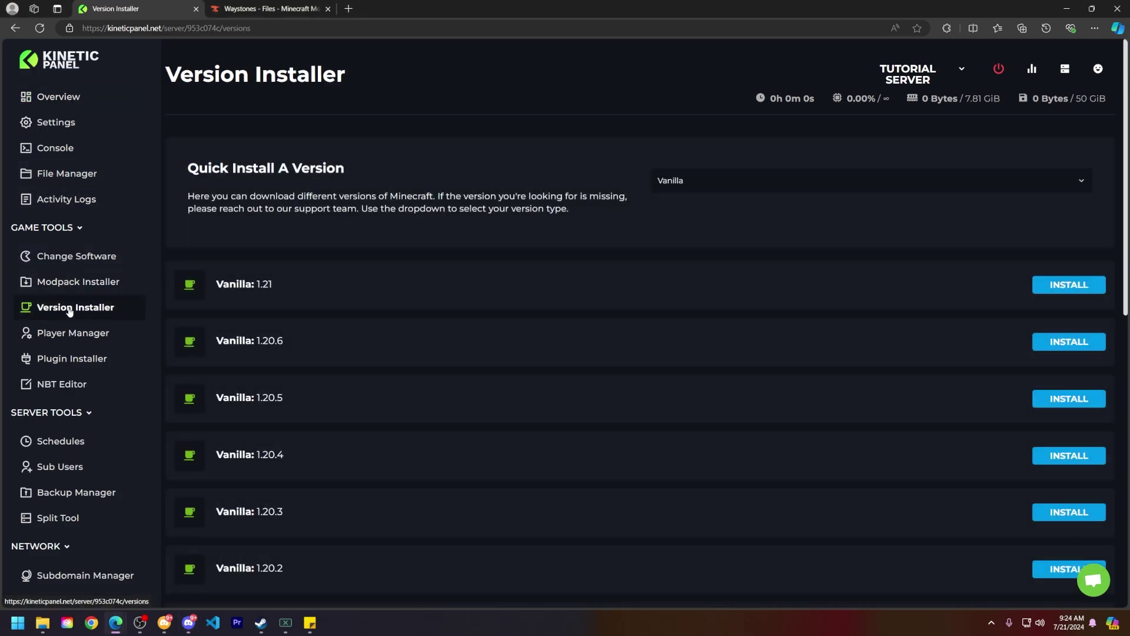
pyautogui.click(697, 188)
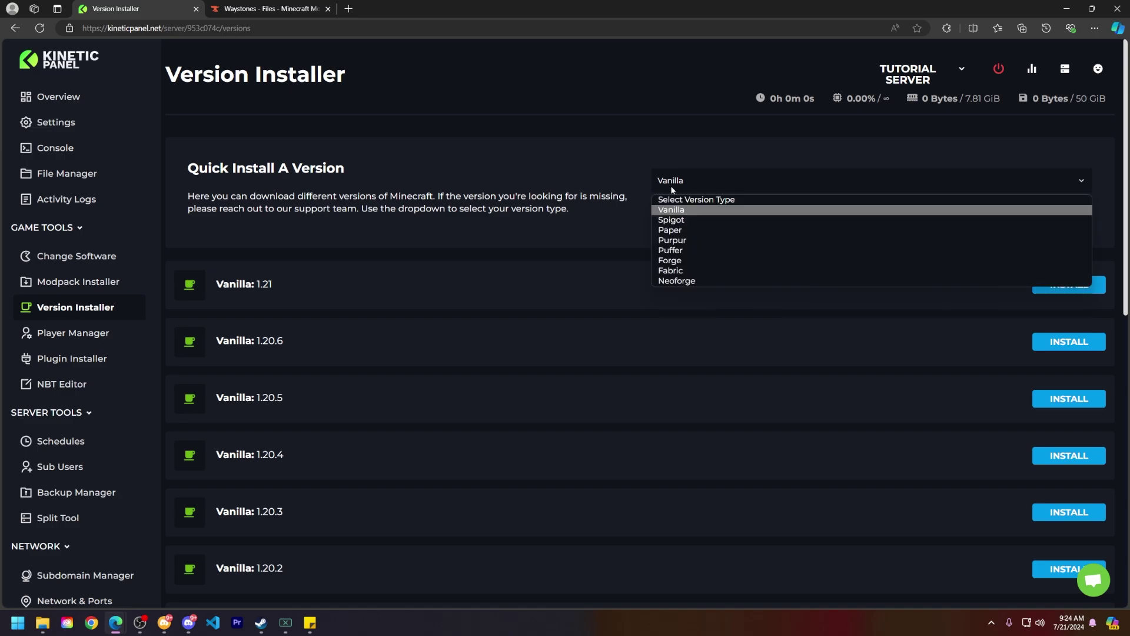
pyautogui.click(683, 260)
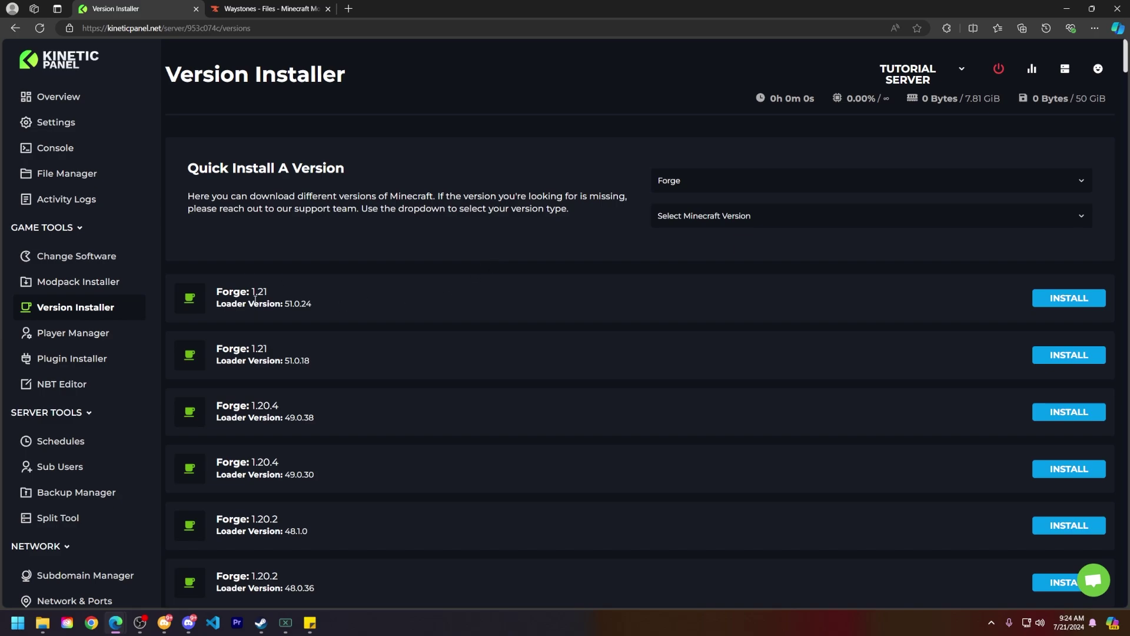
pyautogui.click(1055, 298)
pyautogui.click(790, 249)
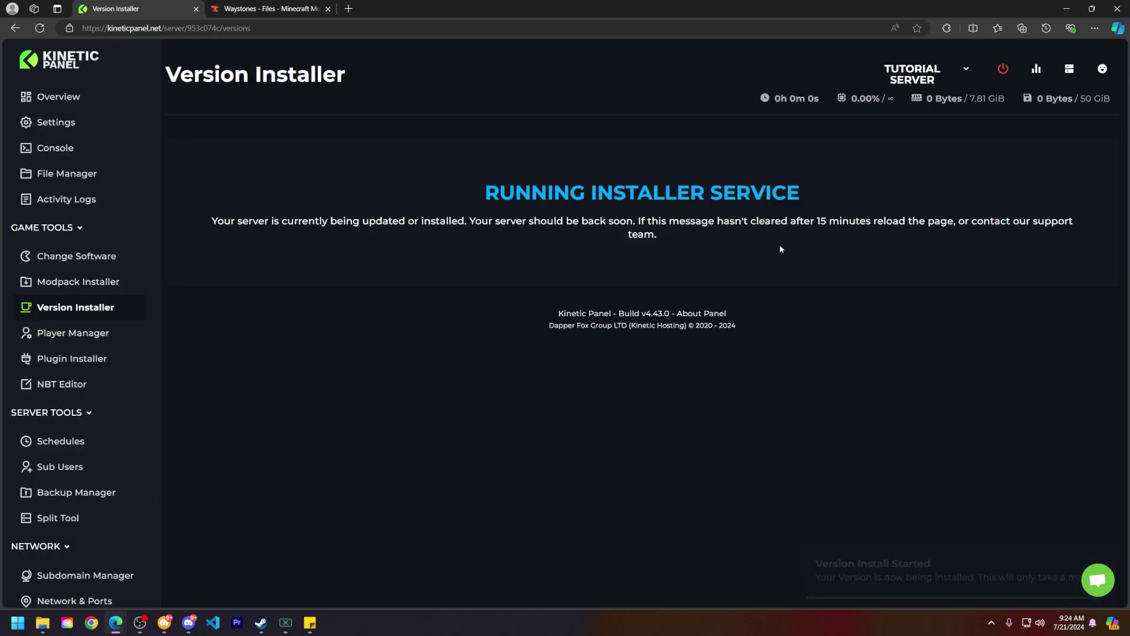
# Start the server from the console's power menu, then go back to the Overview page.
pyautogui.click(85, 152)
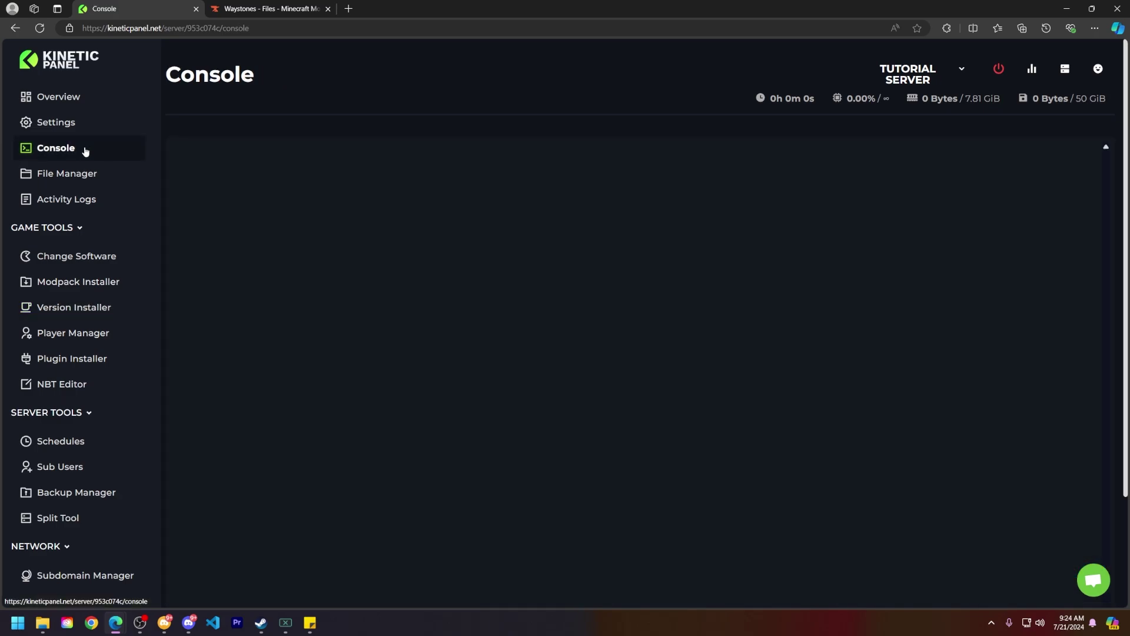
pyautogui.click(999, 69)
pyautogui.click(995, 112)
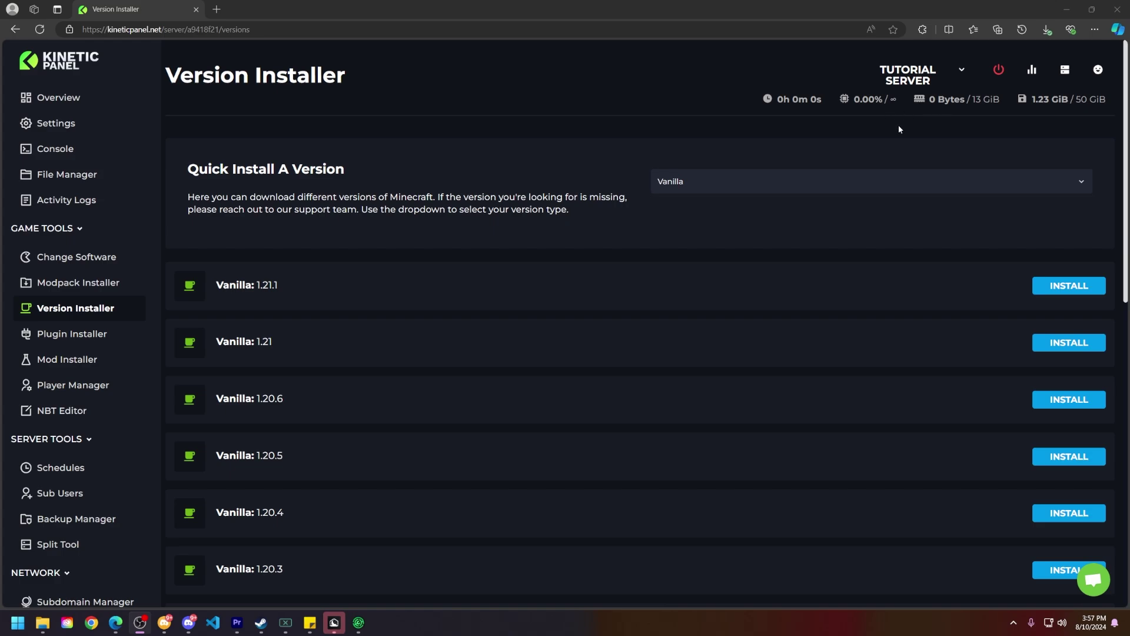
pyautogui.click(453, 180)
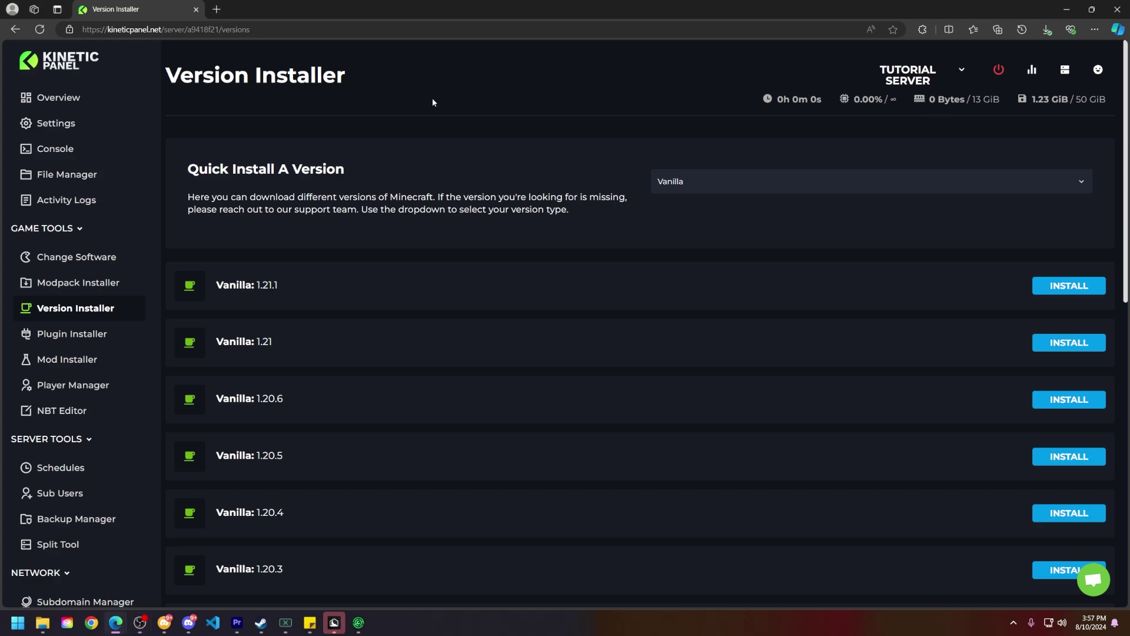
pyautogui.hotkey('alt', 'Left')
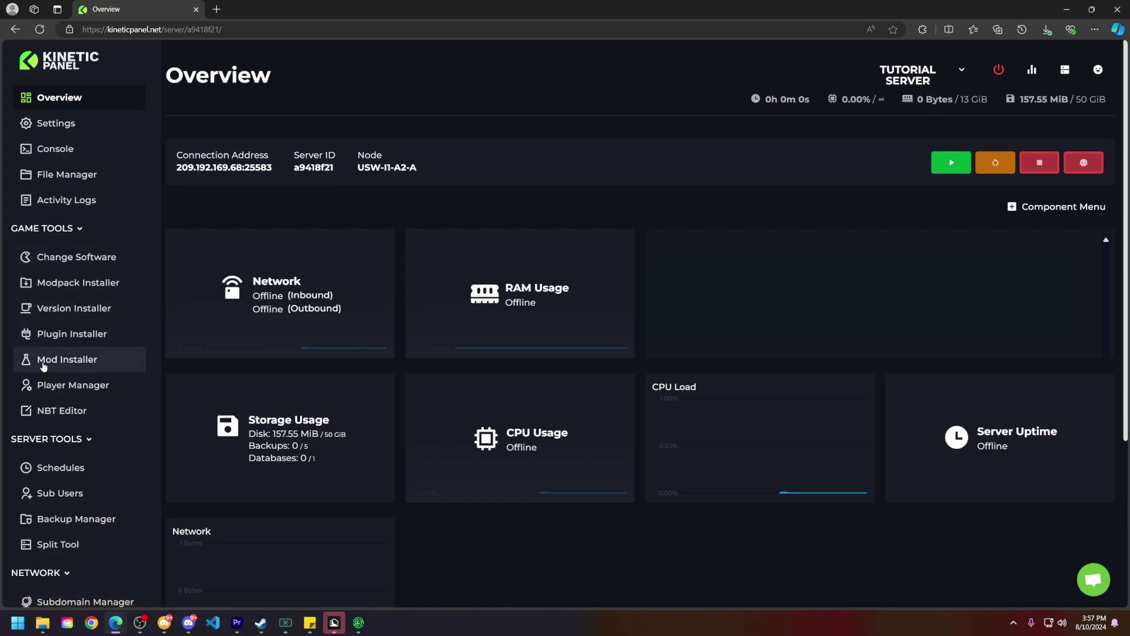
# Filter the Mod Installer's list to Forge mods.
pyautogui.click(72, 365)
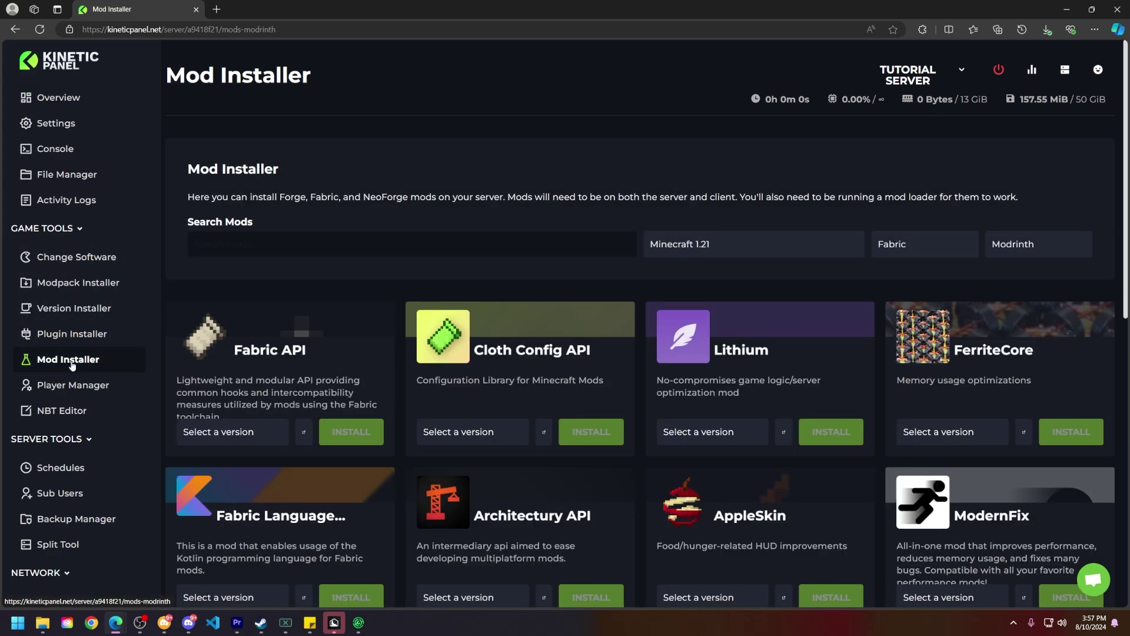
pyautogui.click(723, 244)
pyautogui.scroll(-1, 715, 359)
pyautogui.scroll(1, 724, 347)
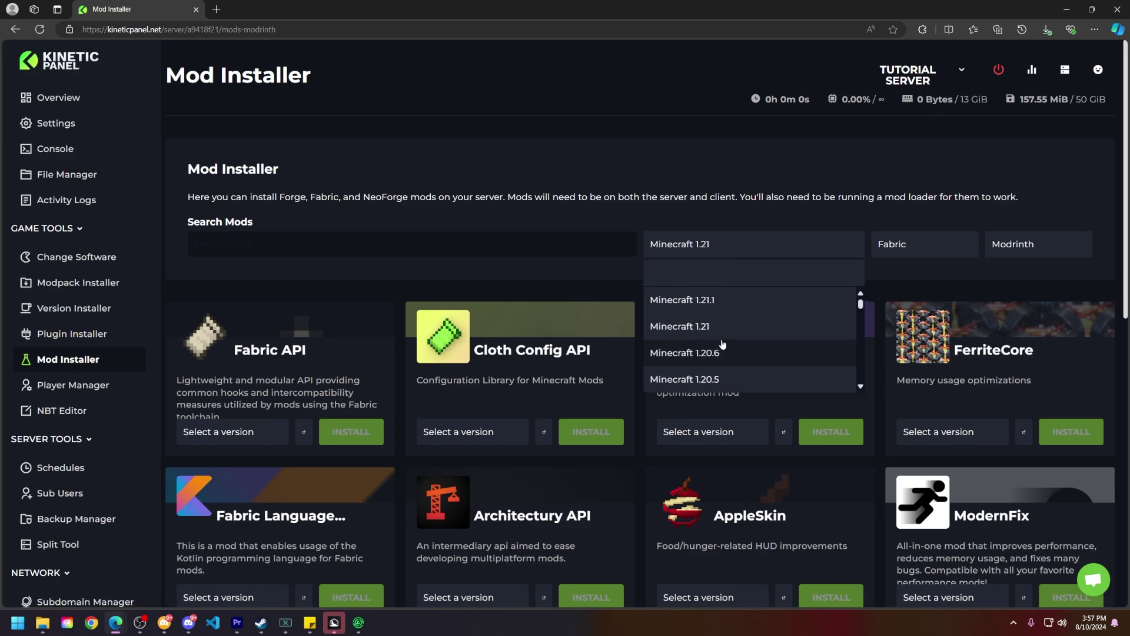
pyautogui.click(903, 244)
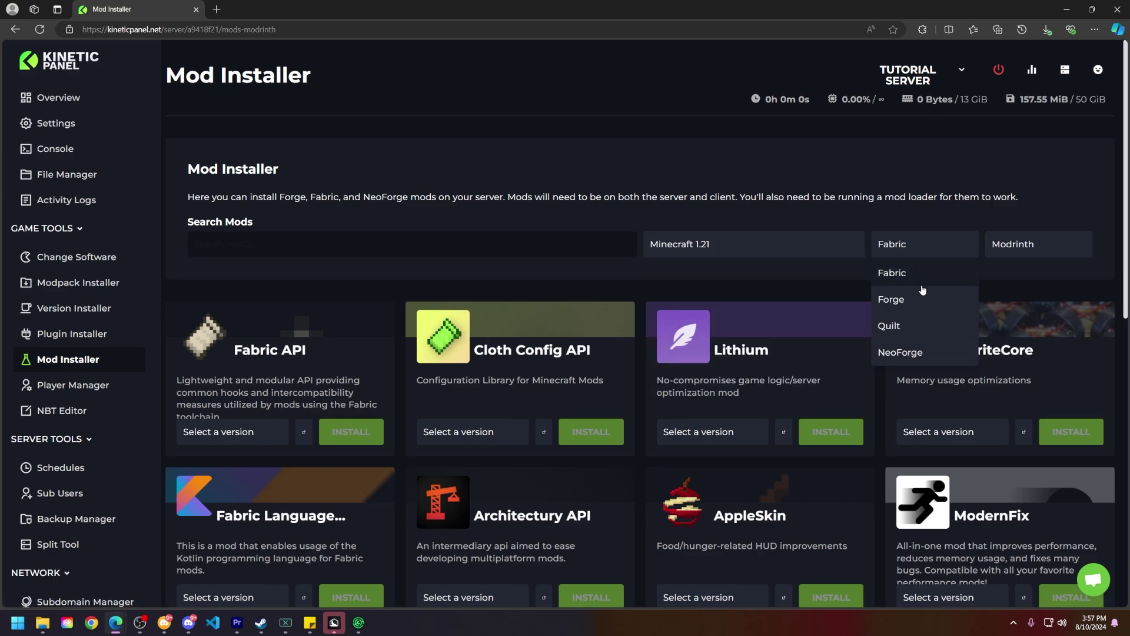
pyautogui.click(1022, 245)
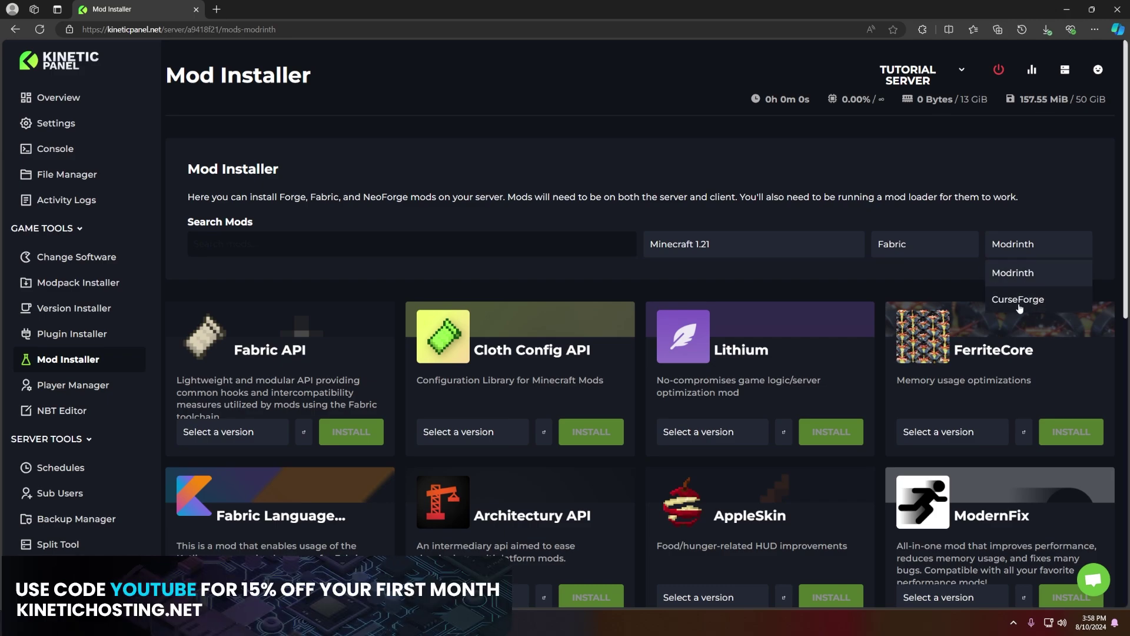
pyautogui.click(903, 246)
pyautogui.click(907, 302)
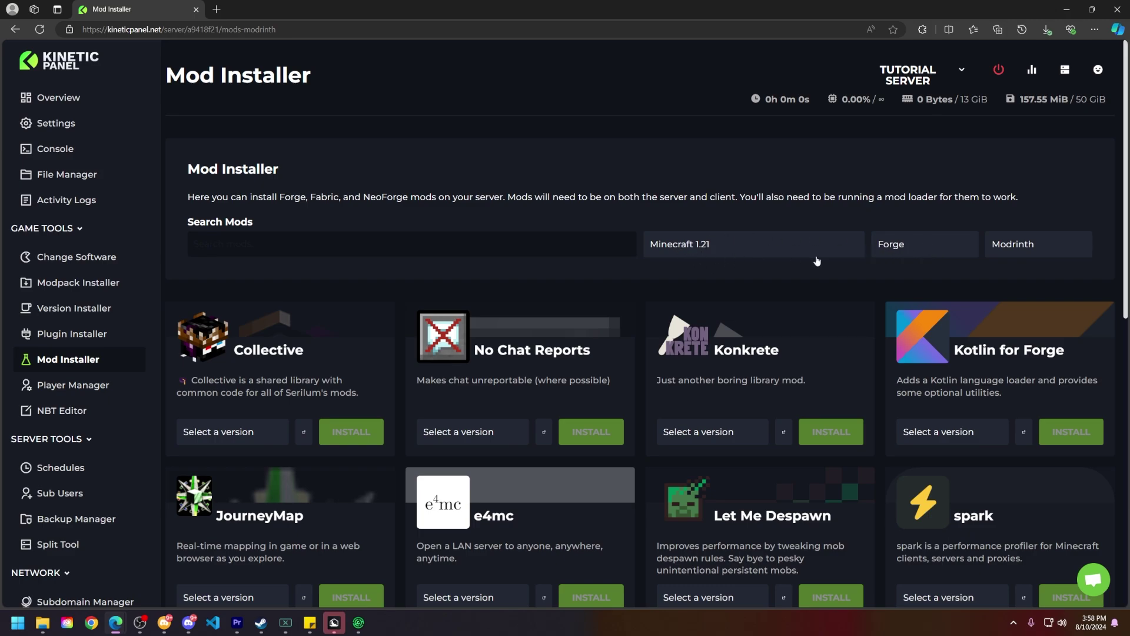
# Install spark version 1.10.73-forge for Minecraft 1.21.
pyautogui.scroll(-3, 489, 303)
pyautogui.scroll(-4, 465, 294)
pyautogui.scroll(4, 339, 317)
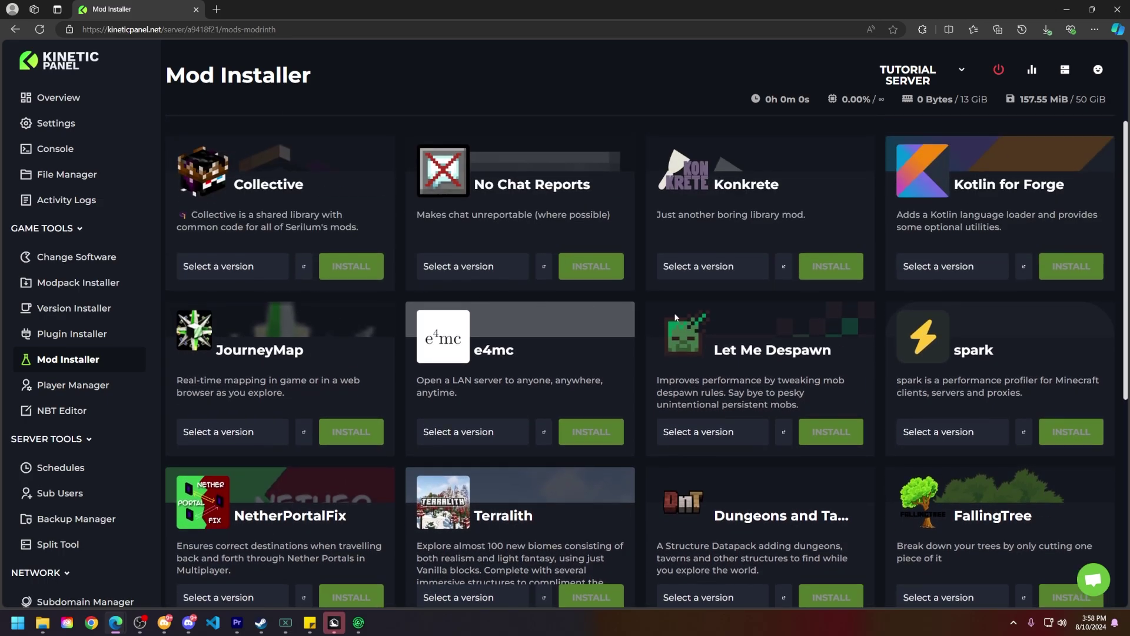
pyautogui.scroll(-3, 683, 319)
pyautogui.scroll(5, 518, 283)
pyautogui.scroll(-2, 957, 343)
pyautogui.click(907, 439)
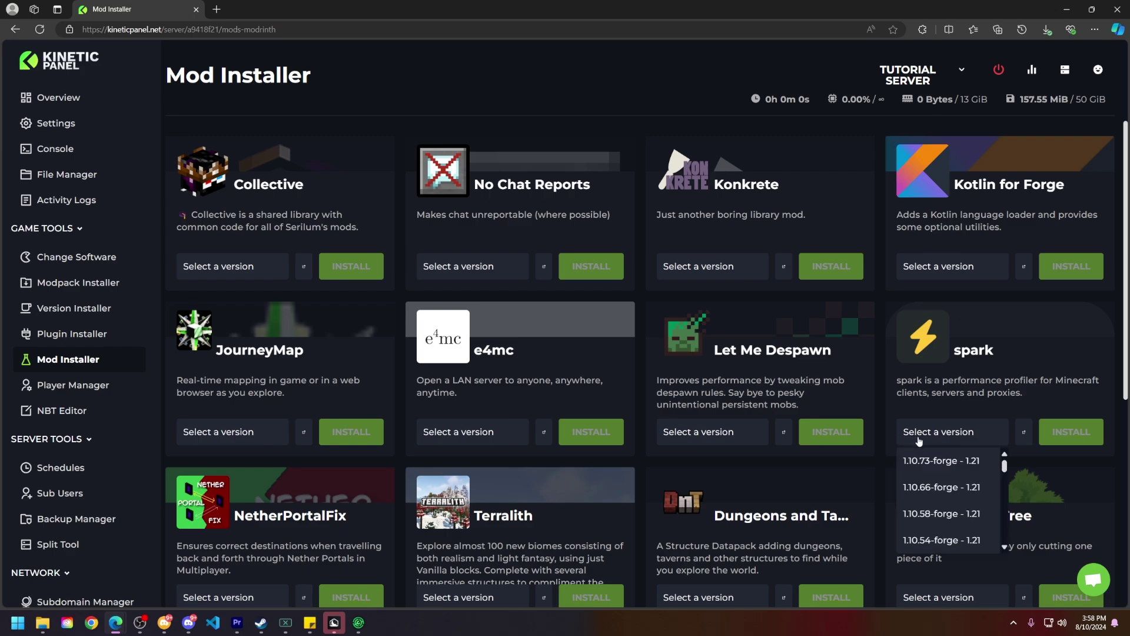
pyautogui.click(944, 465)
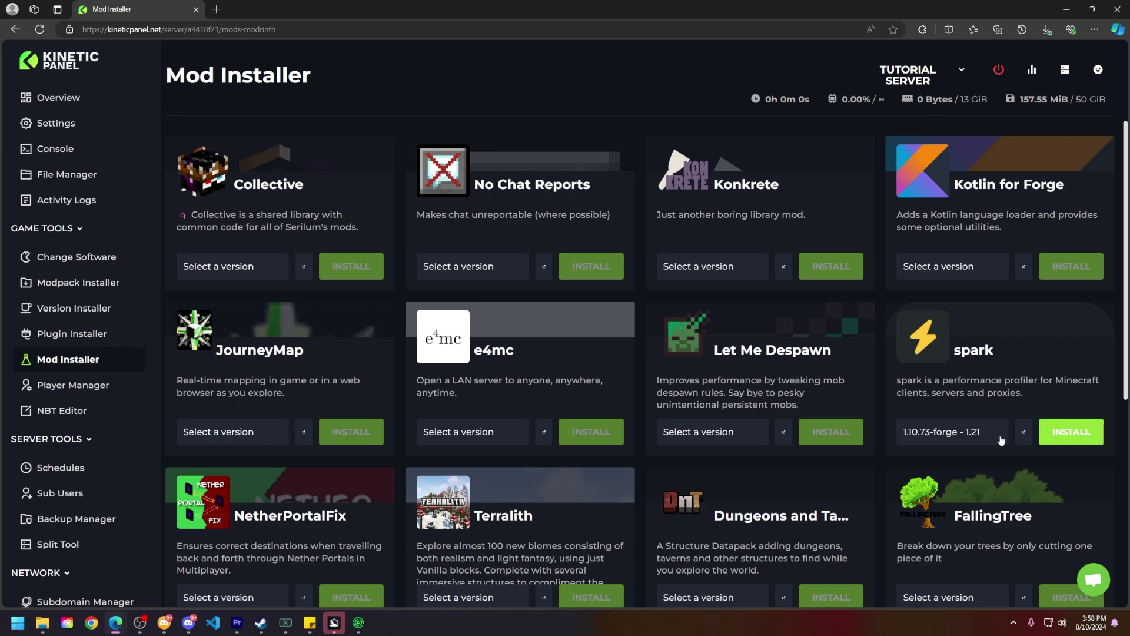
pyautogui.click(1073, 433)
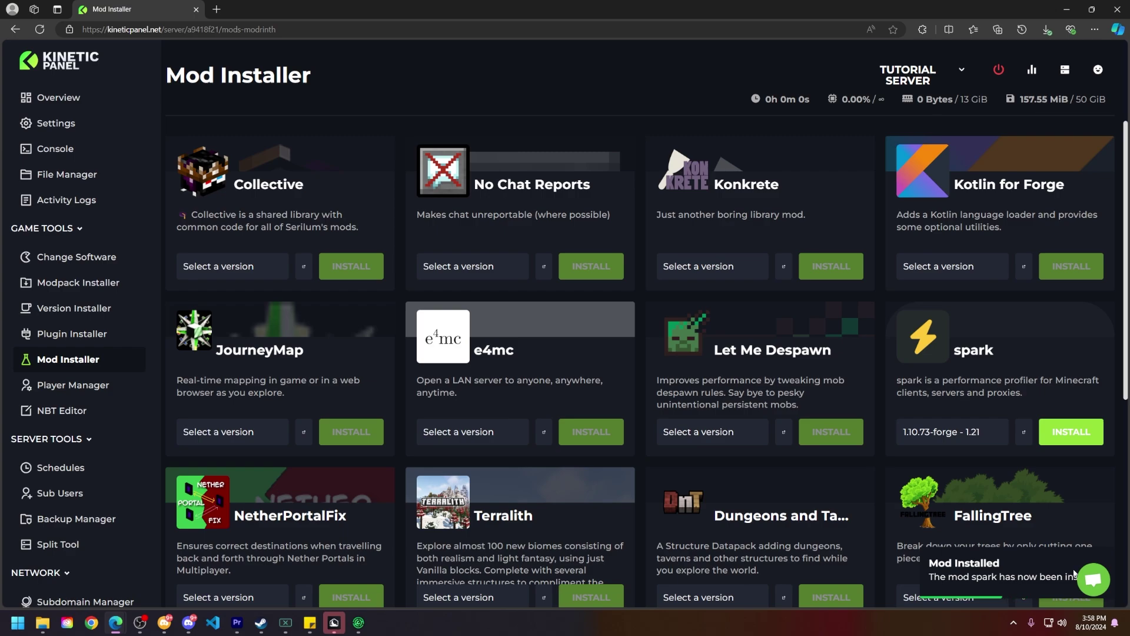
# Browse the File Manager to the server's mods folder and confirm it is empty.
pyautogui.click(96, 177)
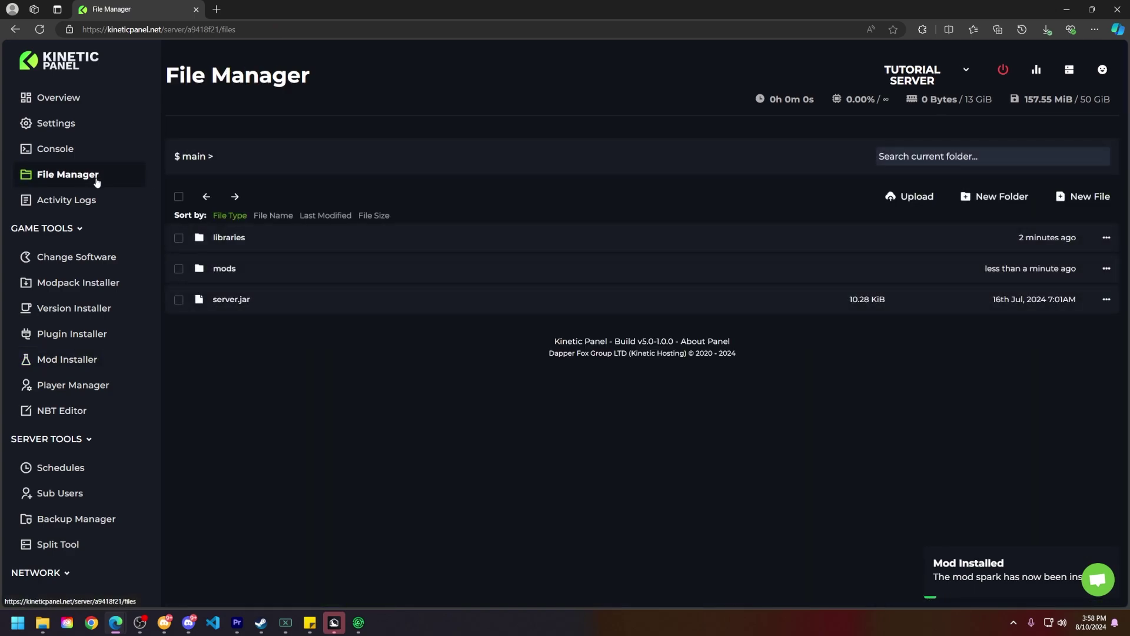
pyautogui.click(233, 272)
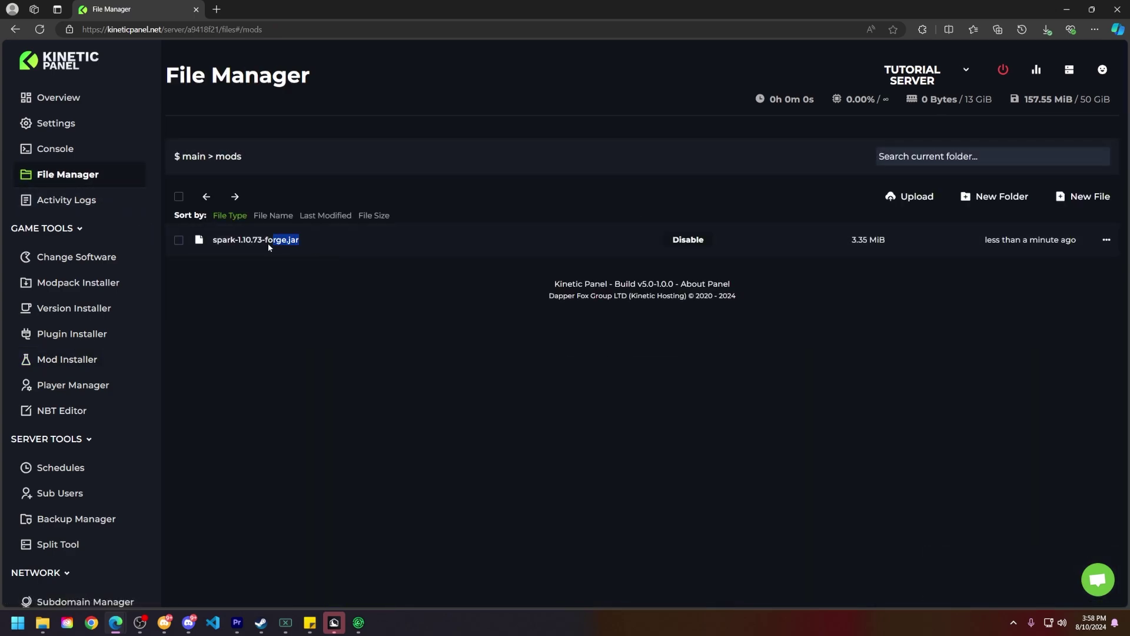
pyautogui.click(70, 105)
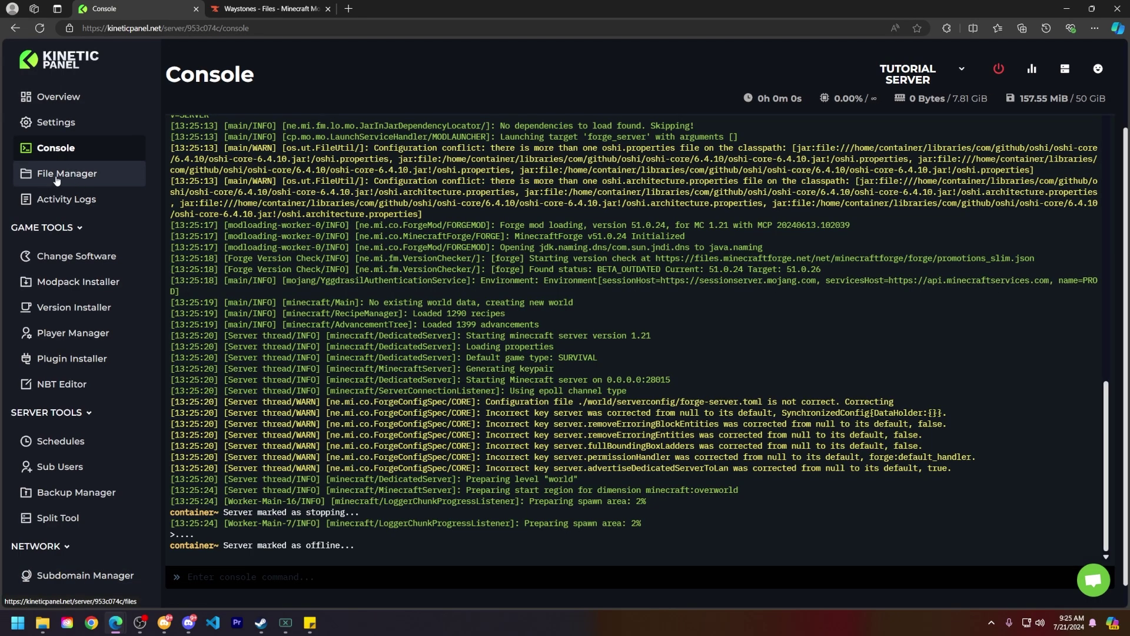
pyautogui.click(66, 176)
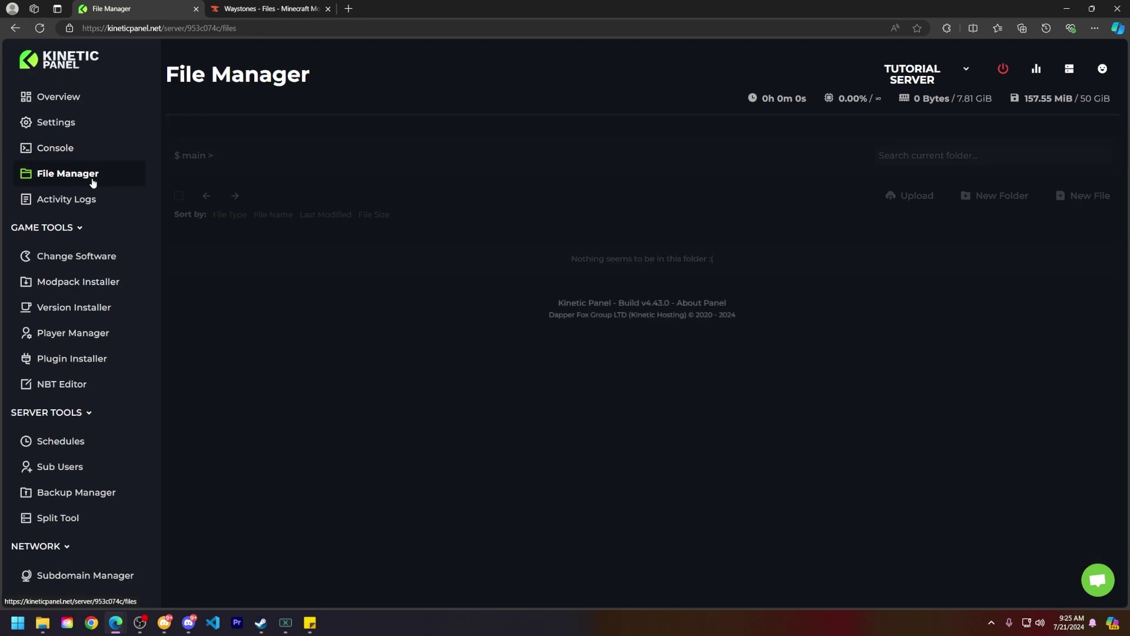
pyautogui.scroll(-3, 228, 294)
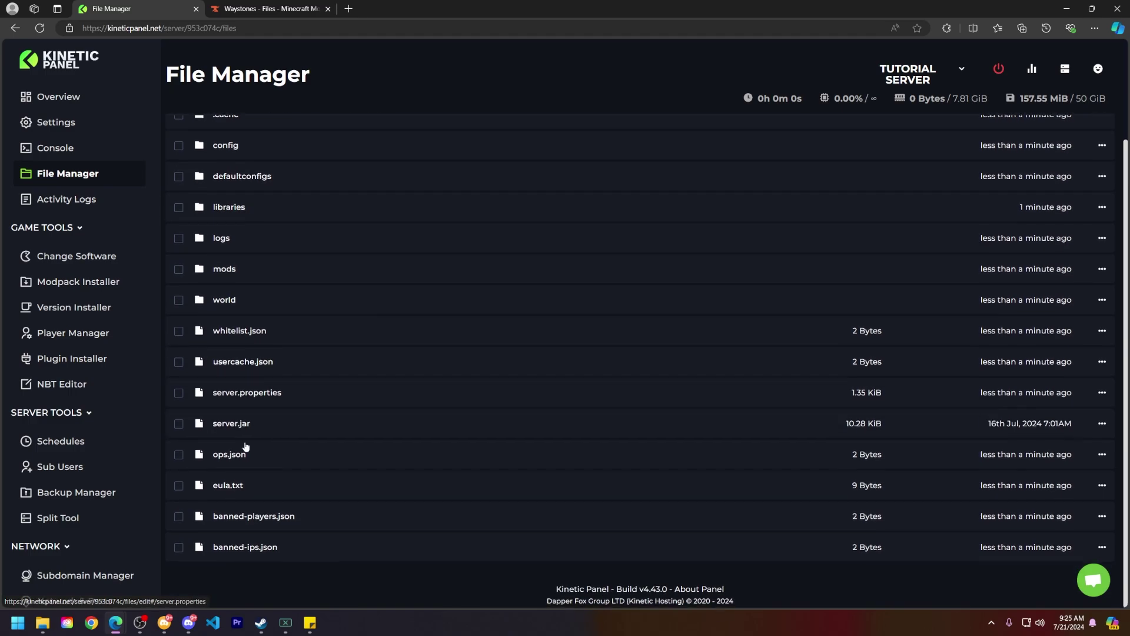
pyautogui.click(255, 275)
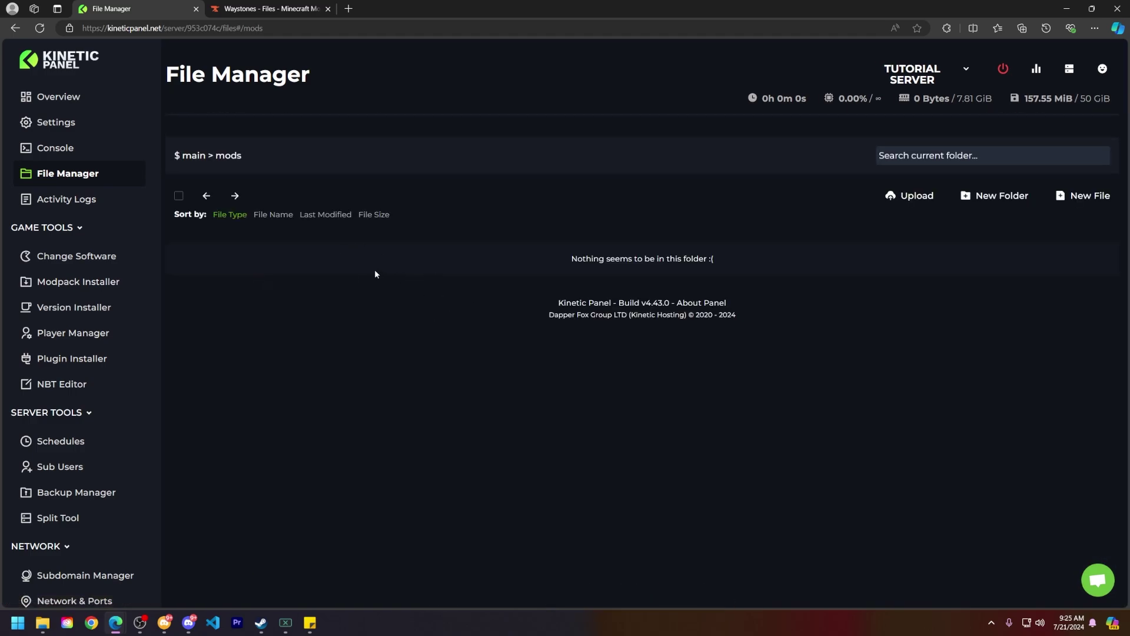
# Download the Waystones Forge 1.21 jar, opening the required Balm page in a background tab.
pyautogui.click(271, 12)
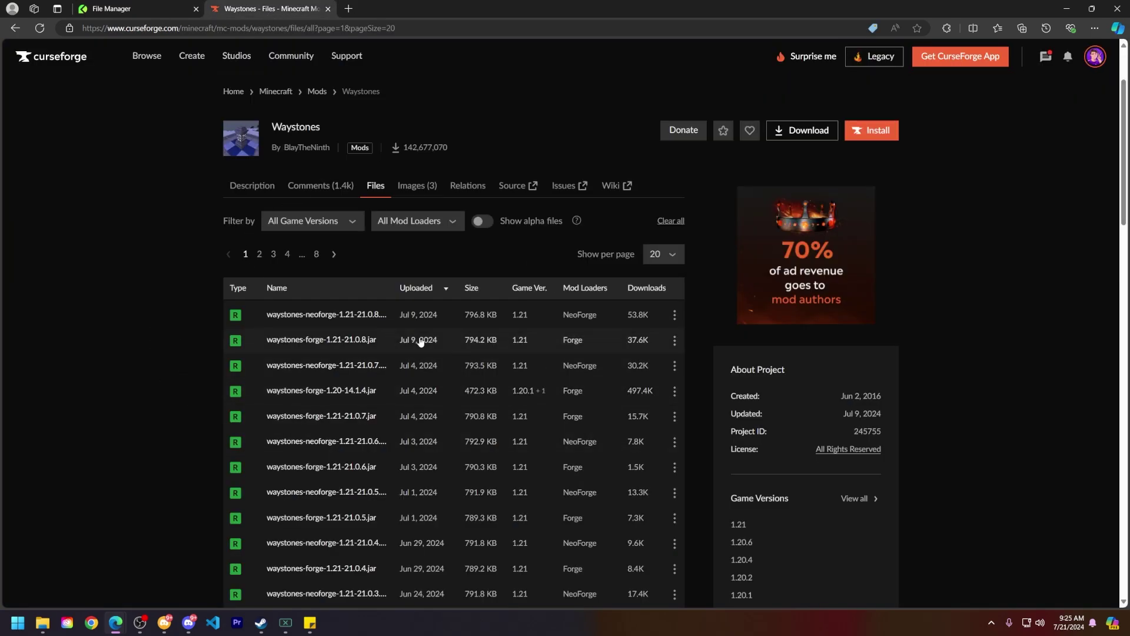
pyautogui.click(238, 188)
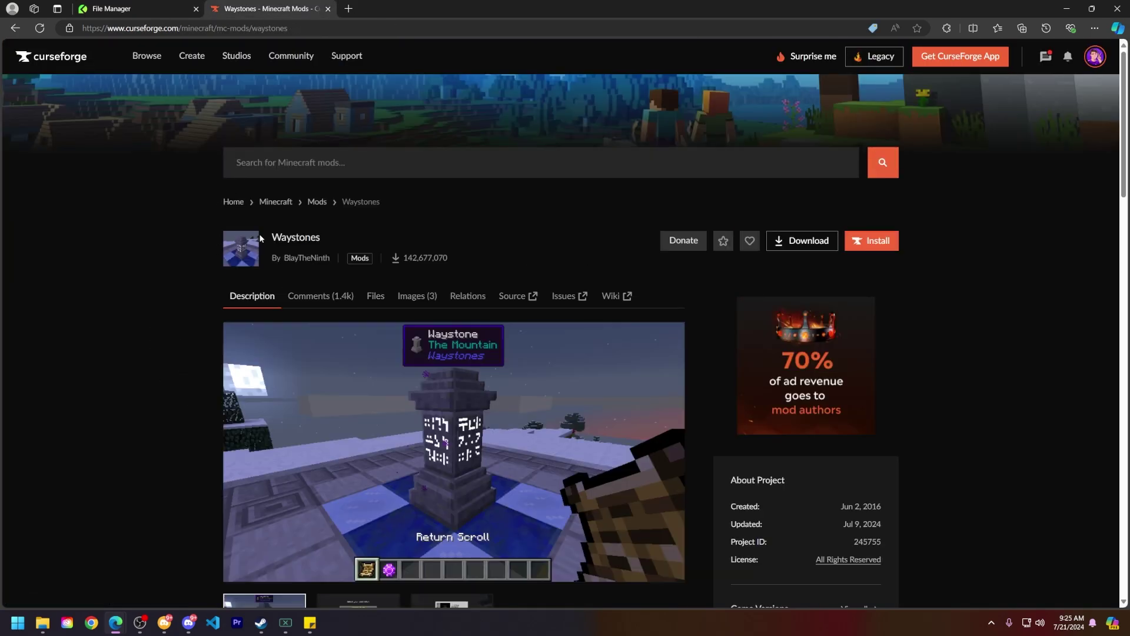
pyautogui.scroll(-6, 254, 254)
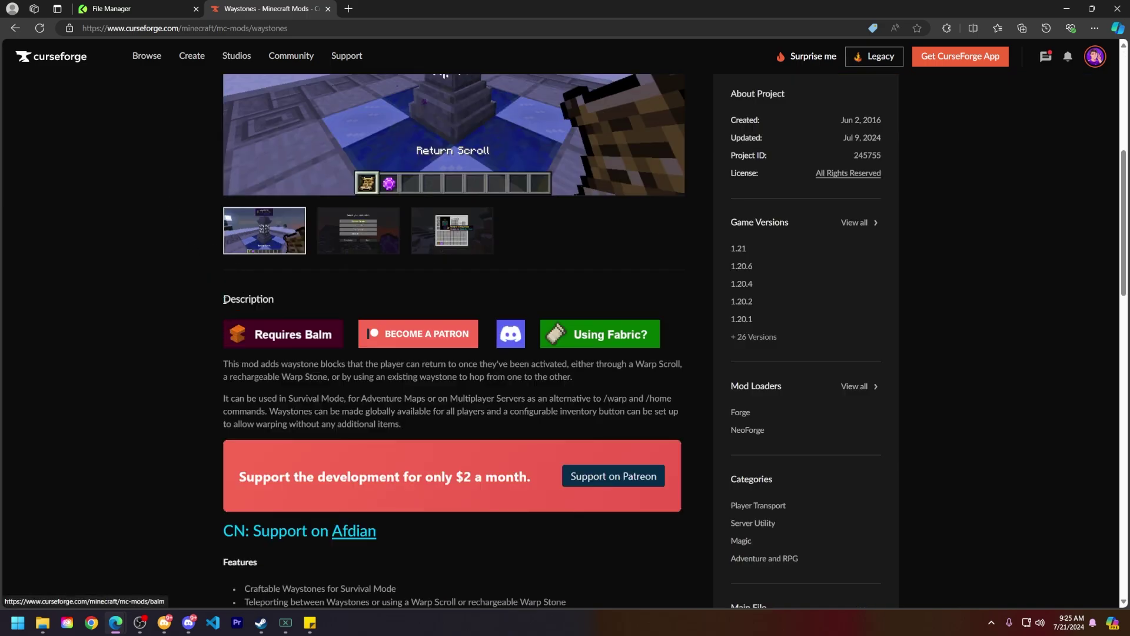
pyautogui.middleClick(292, 335)
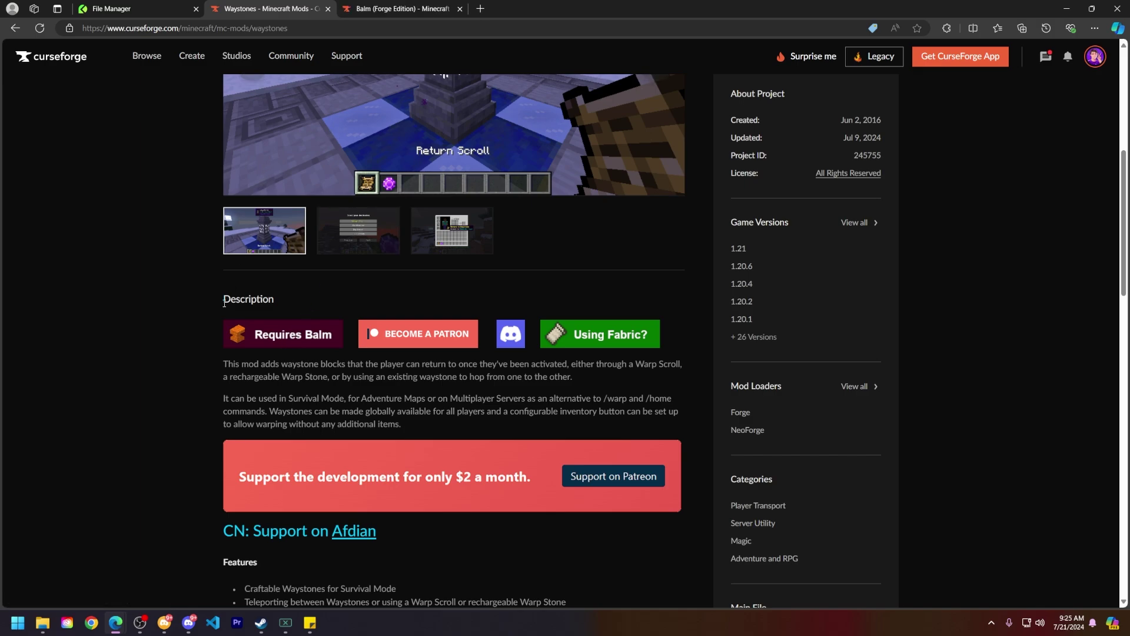
pyautogui.scroll(5, 220, 320)
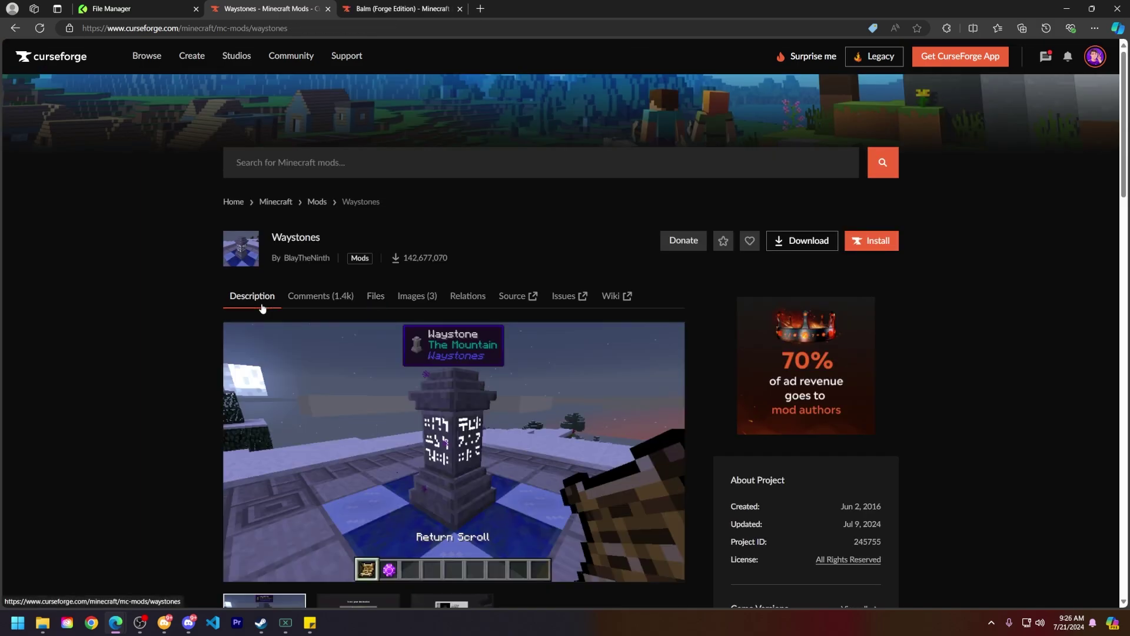
pyautogui.click(369, 305)
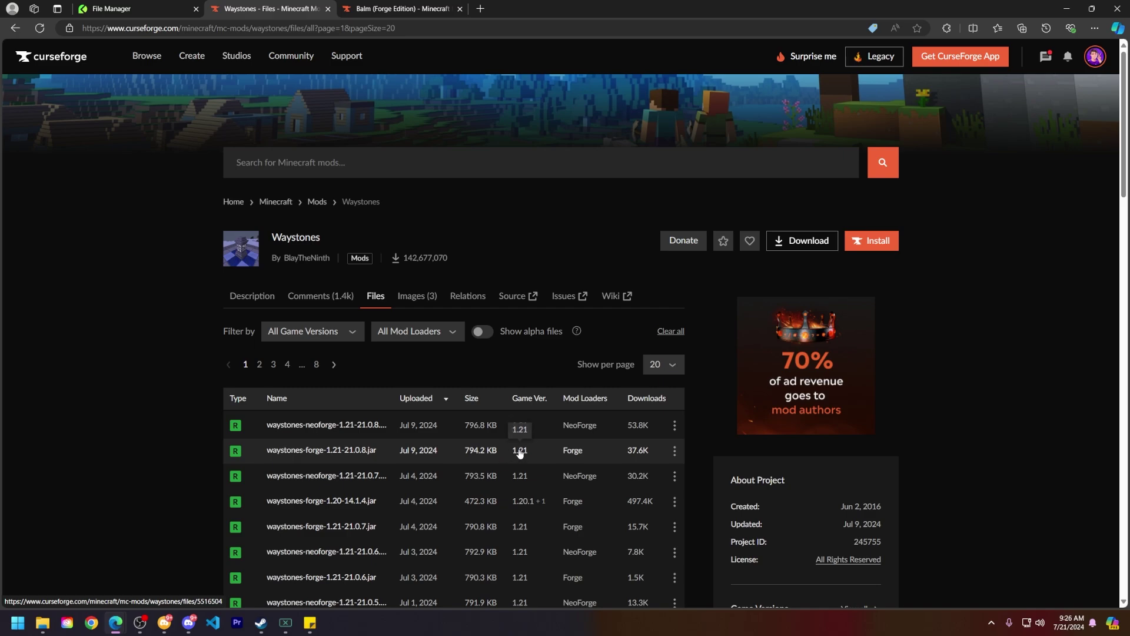
pyautogui.click(675, 451)
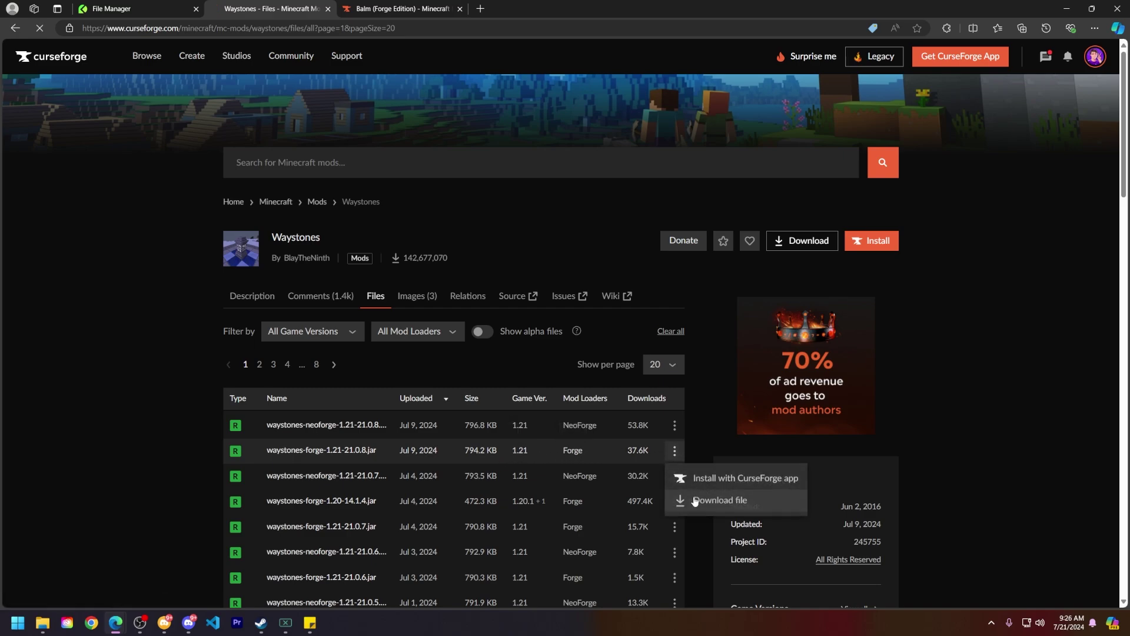
pyautogui.click(686, 499)
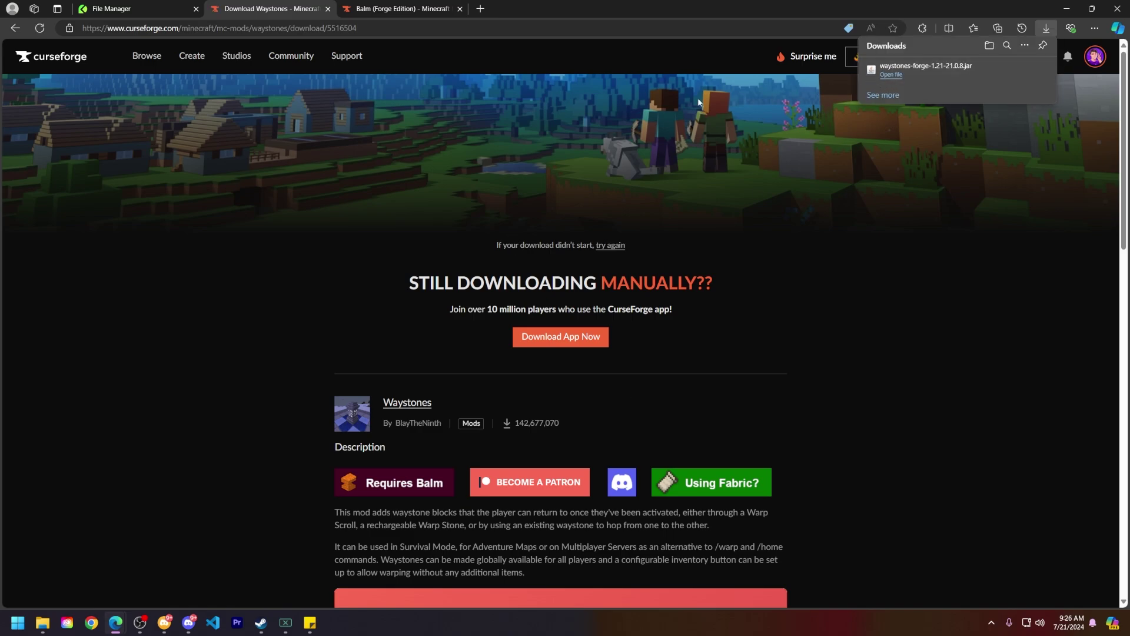
# Download the Balm (Forge Edition) jar for Forge 1.21.
pyautogui.click(402, 8)
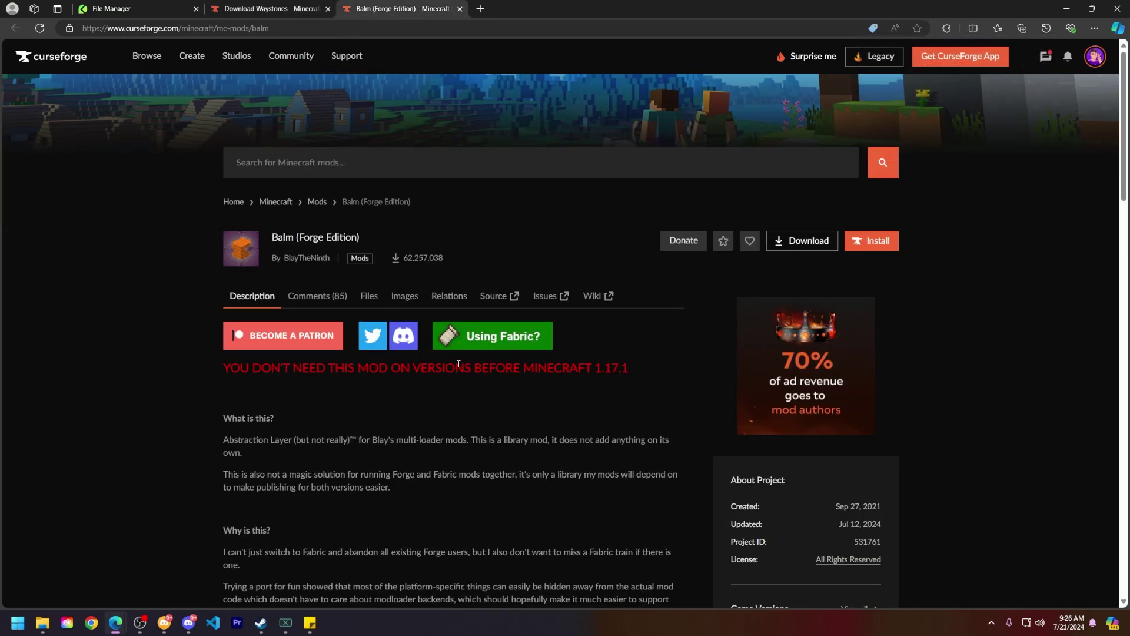
pyautogui.click(370, 297)
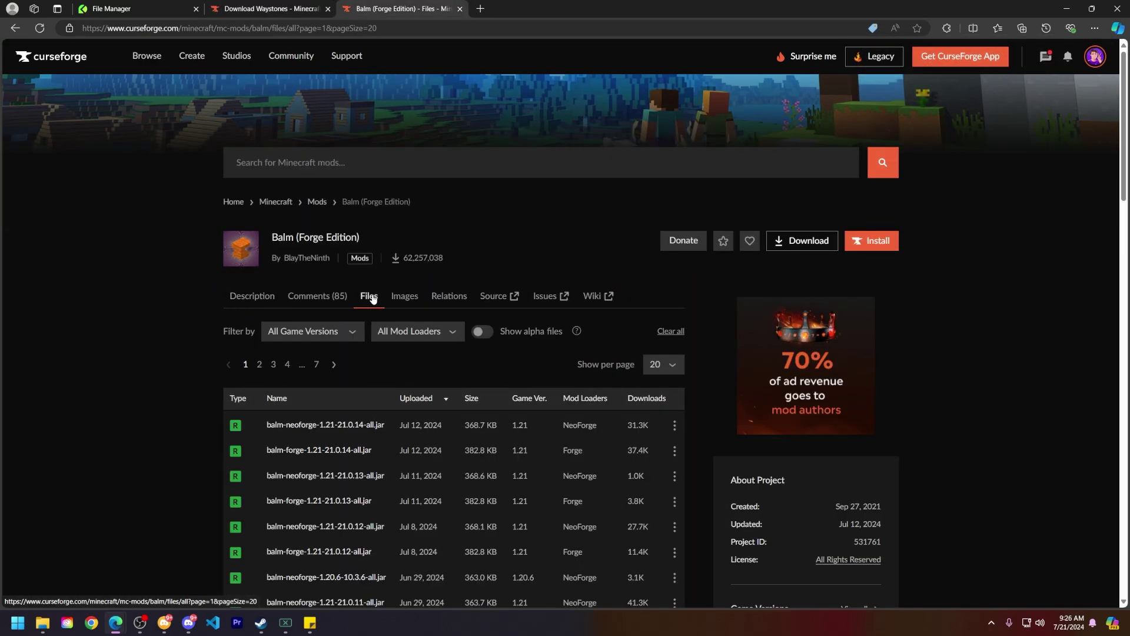
pyautogui.click(674, 451)
pyautogui.click(705, 497)
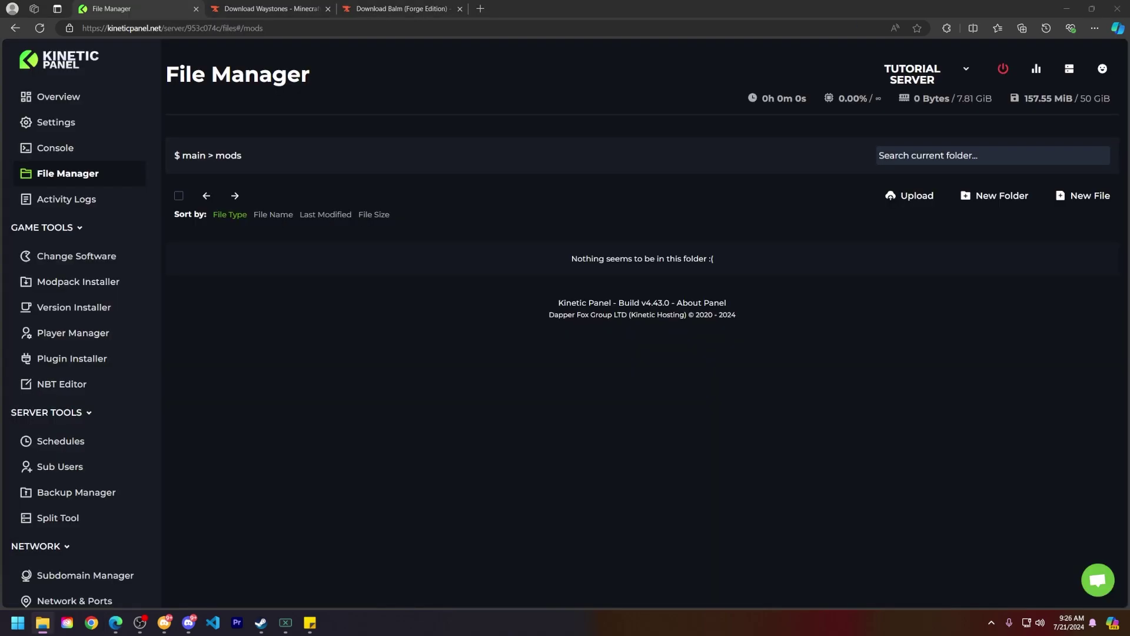
# Upload waystones-forge-1.21-21.0.8.jar and balm-forge-1.21-21.0.14-all.jar from Downloads into the mods folder.
pyautogui.click(43, 623)
pyautogui.moveTo(493, 154); pyautogui.dragTo(741, 118)
pyautogui.moveTo(706, 223); pyautogui.dragTo(359, 339)
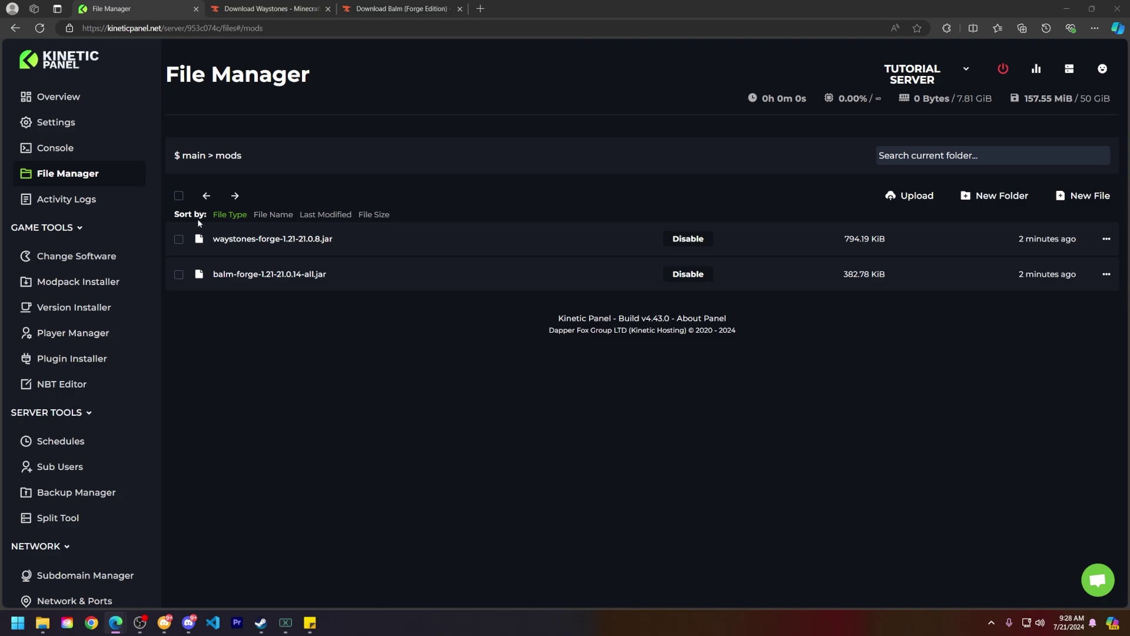
# Go to the server Console page to start the modded server.
pyautogui.click(86, 148)
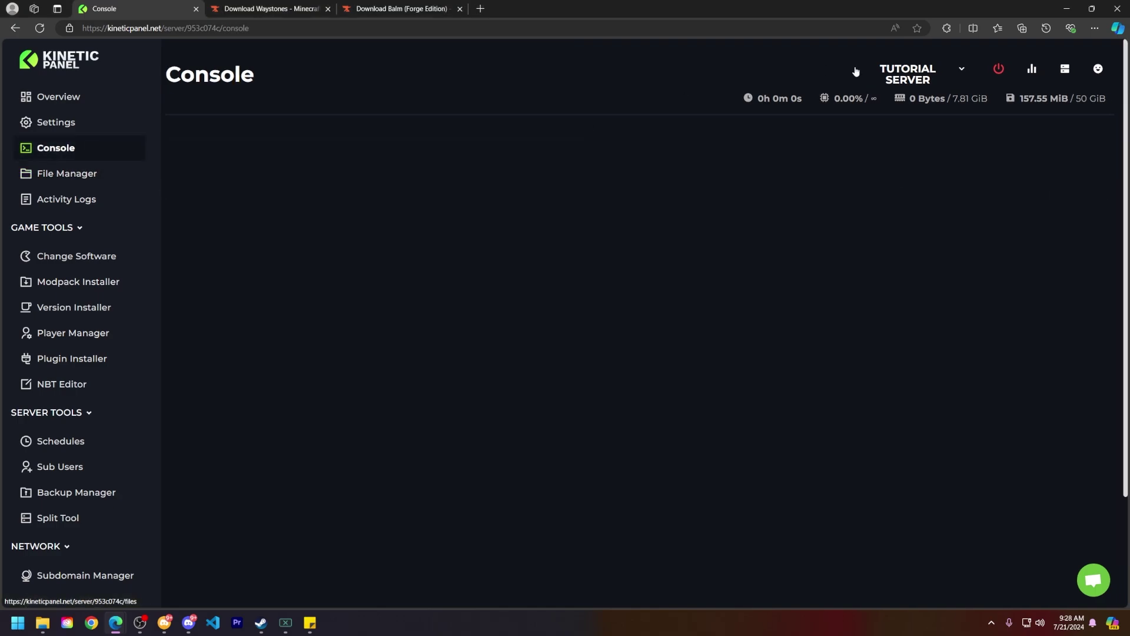